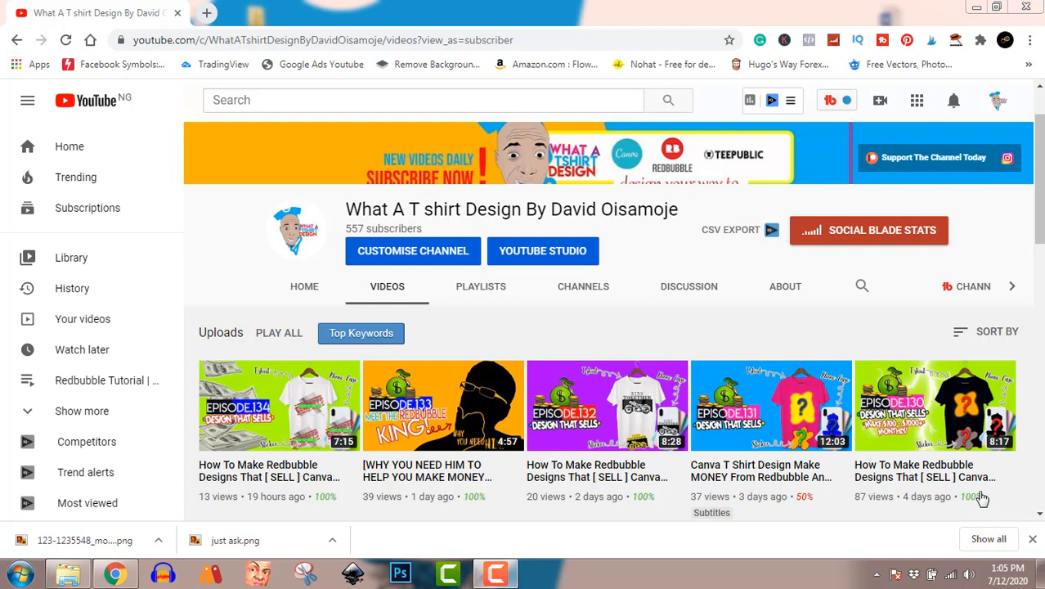
Open the Canva website in a new browser tab and dismiss the downloads bar
click(206, 13)
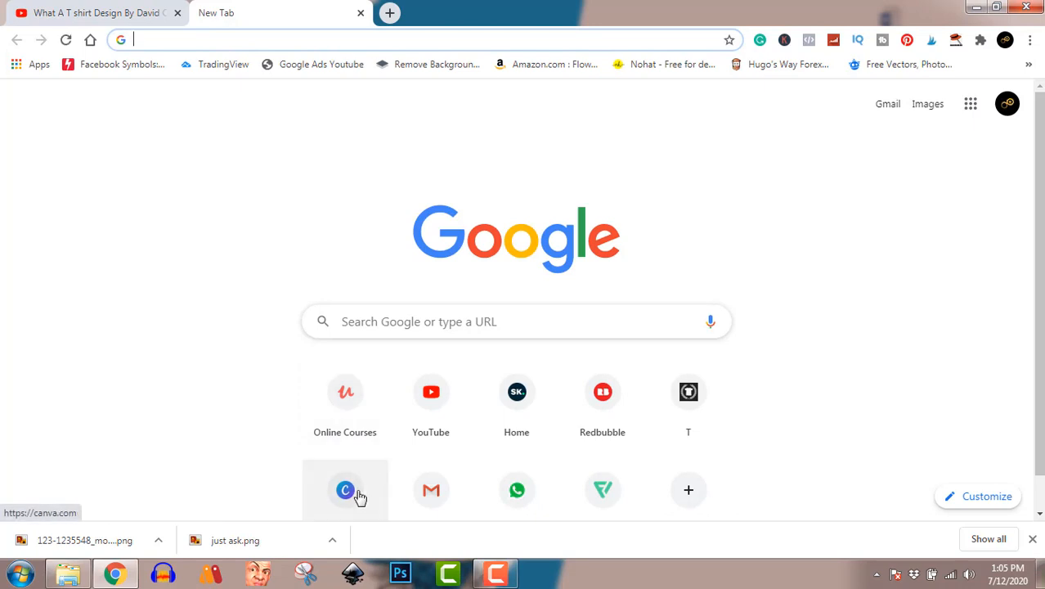
click(356, 497)
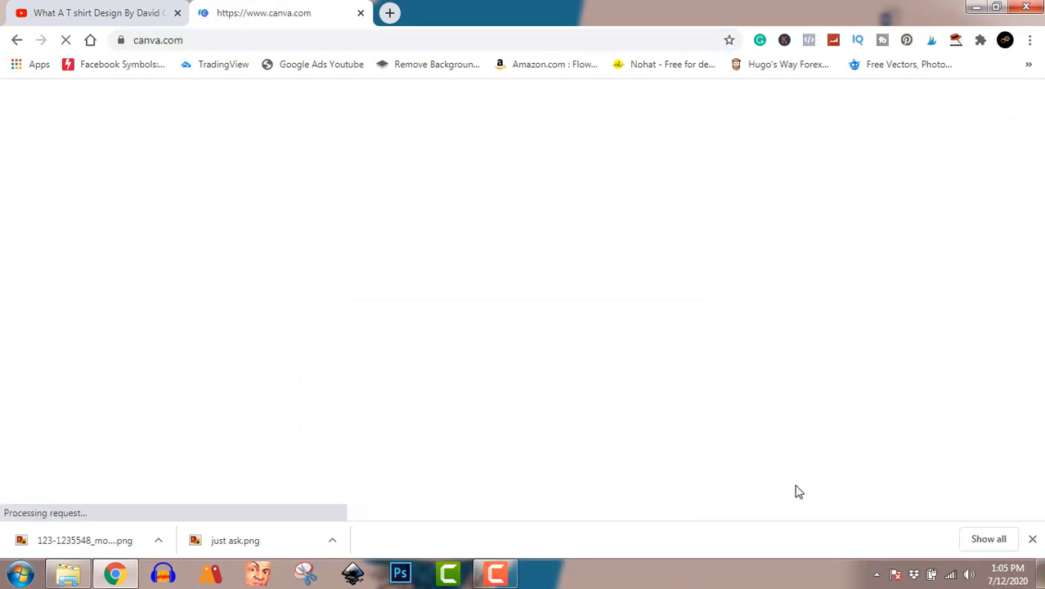
click(1031, 539)
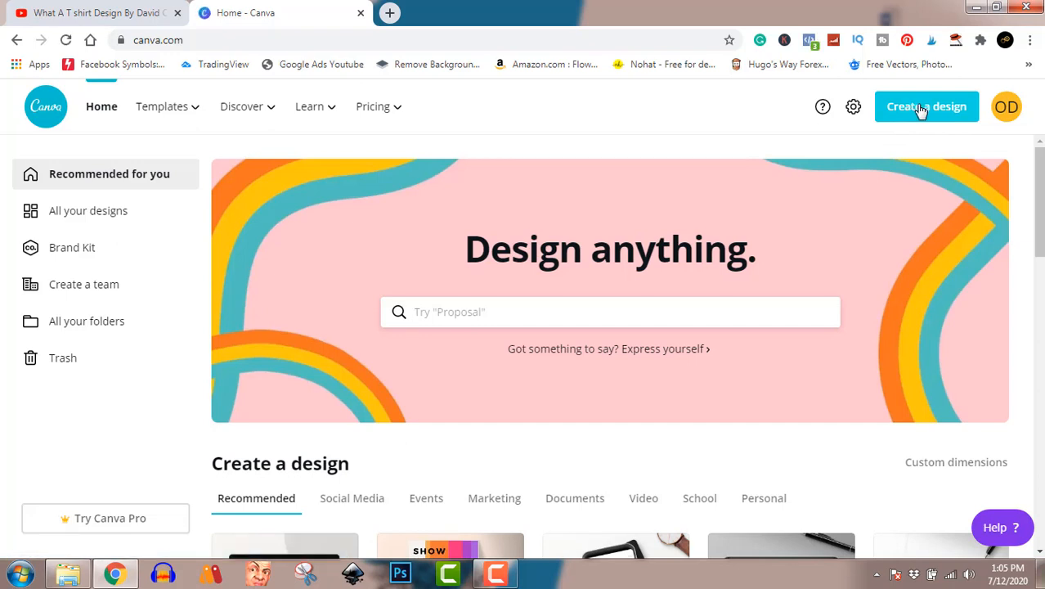
Create a new design with custom dimensions of 4500 by 5400 px
click(921, 110)
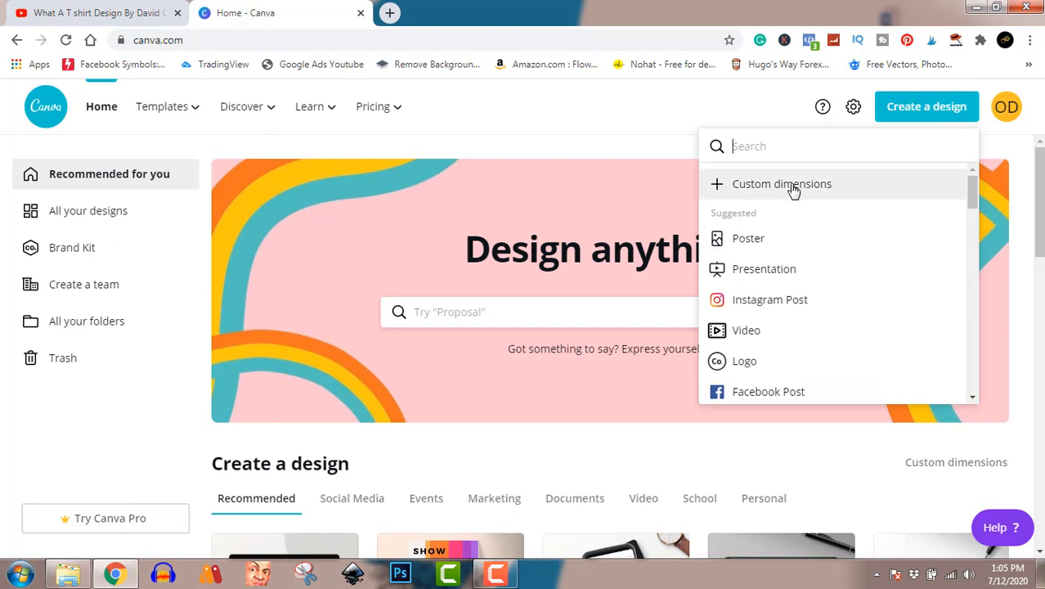
click(793, 189)
text(4500)
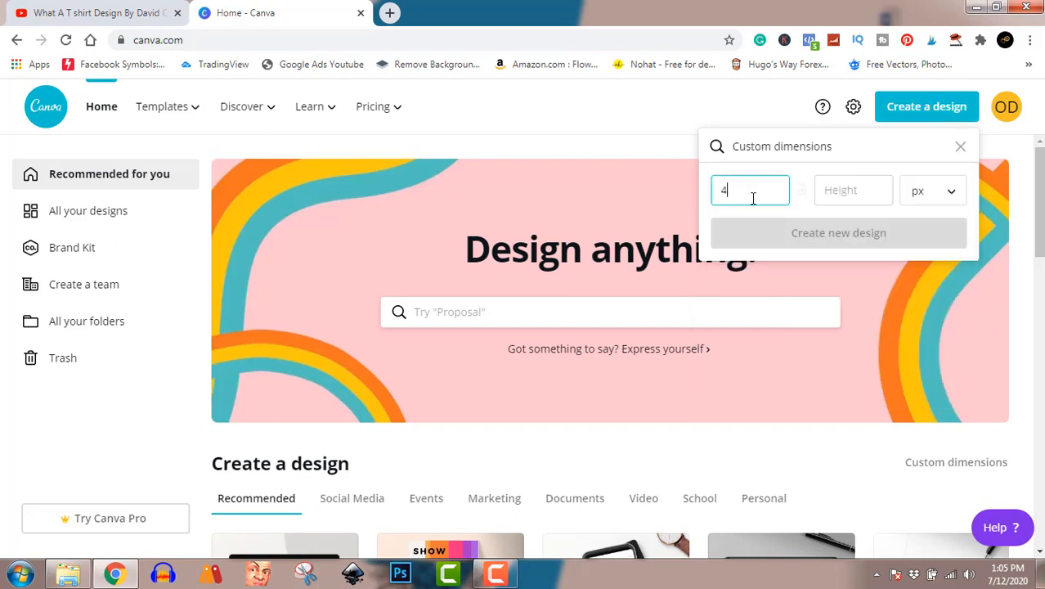
click(825, 189)
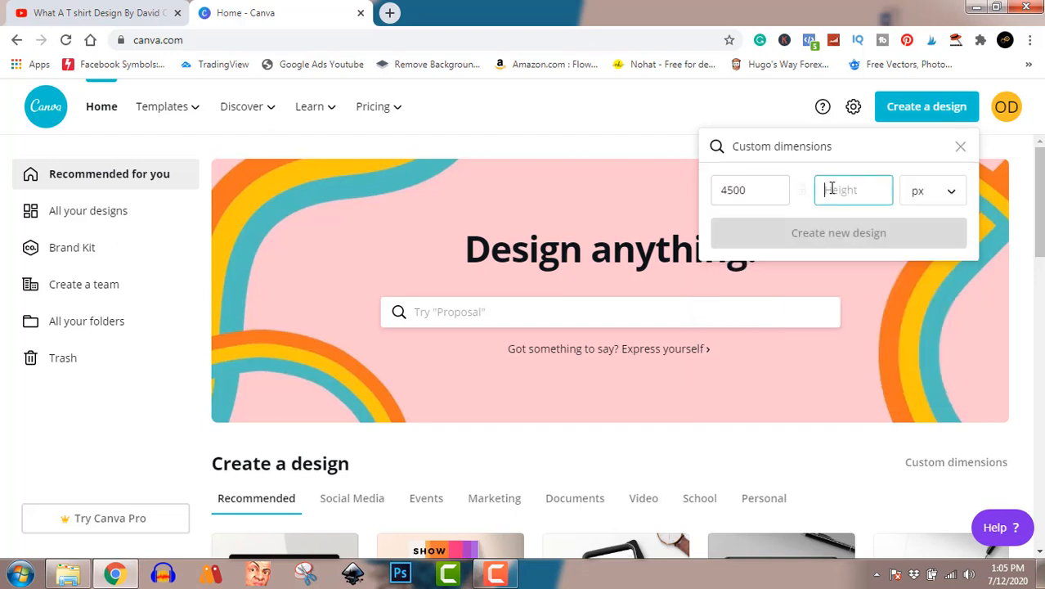
text(5400)
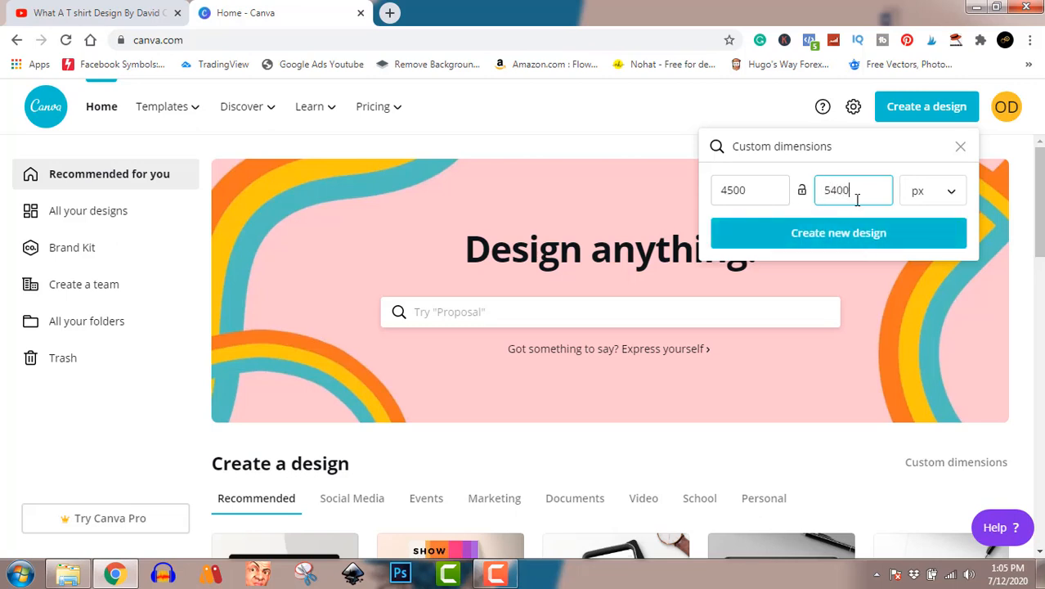
click(857, 242)
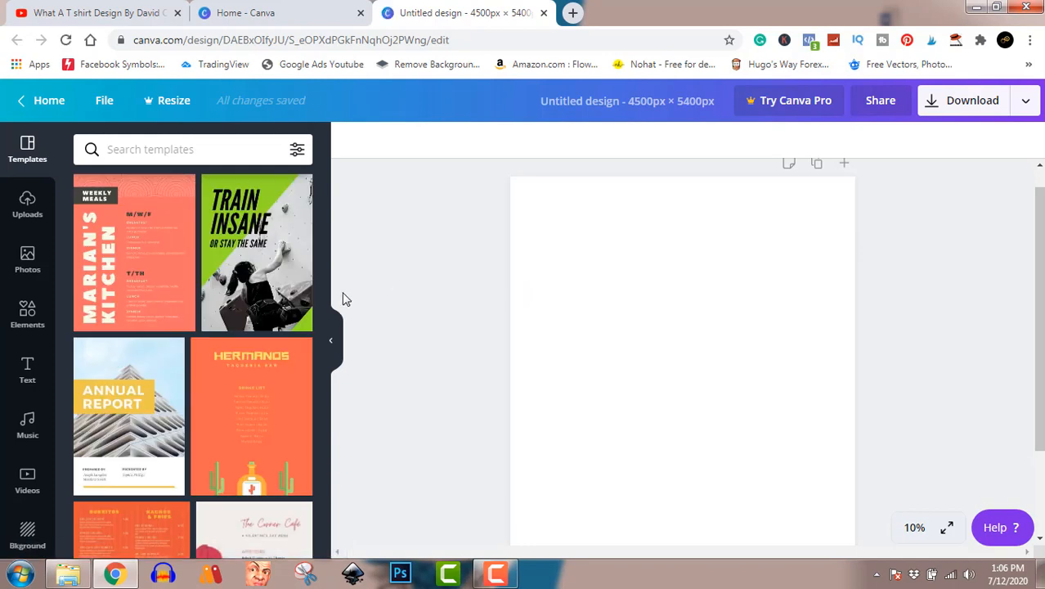
Add the black outline bicycle from the uploaded images to the blank page
click(28, 213)
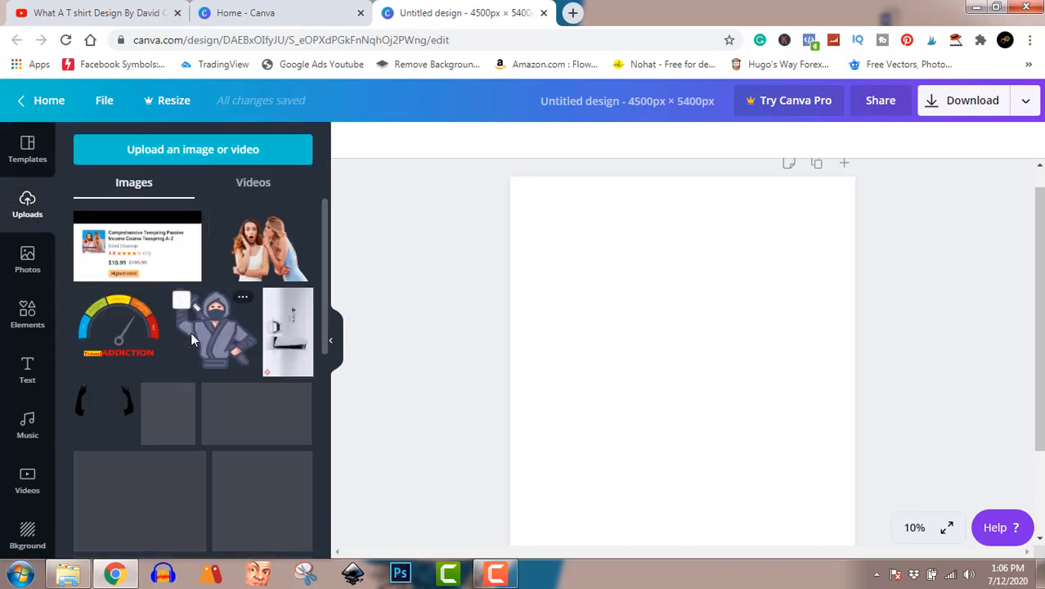
scroll(192, 378, down, 1)
scroll(192, 378, down, 15)
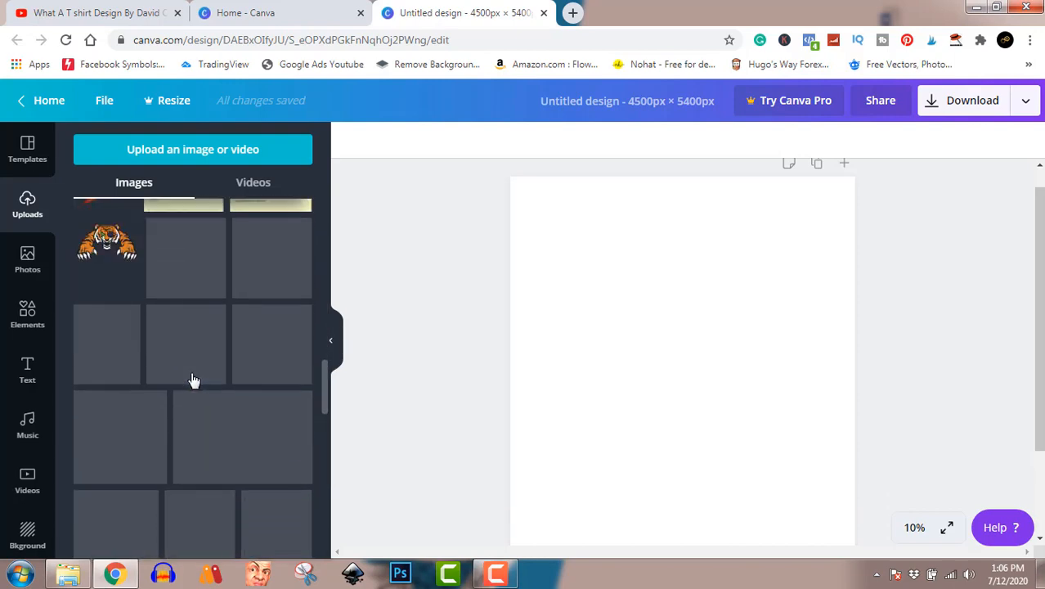
scroll(192, 379, down, 4)
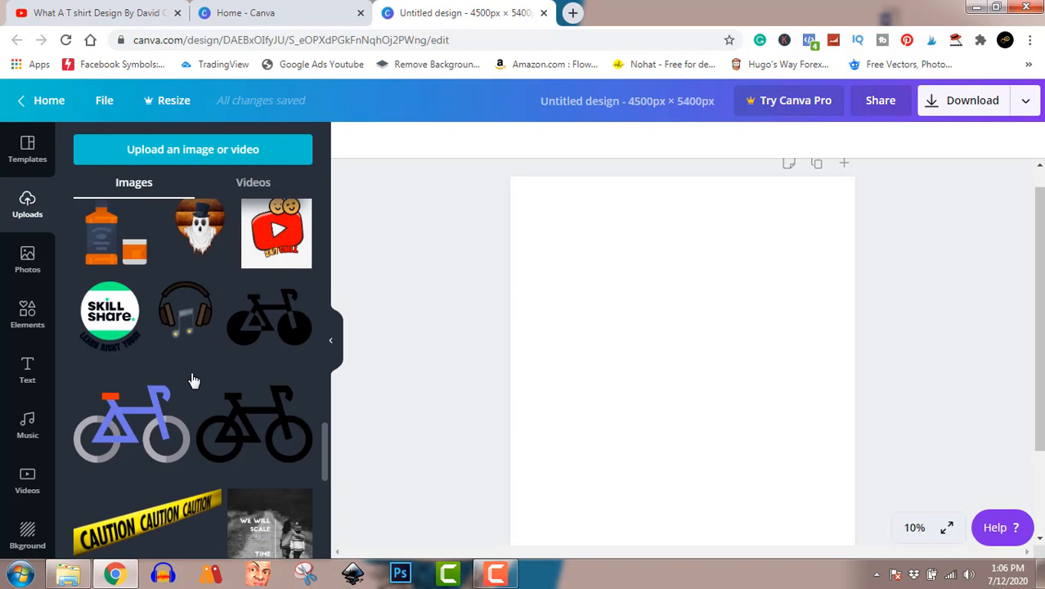
click(243, 419)
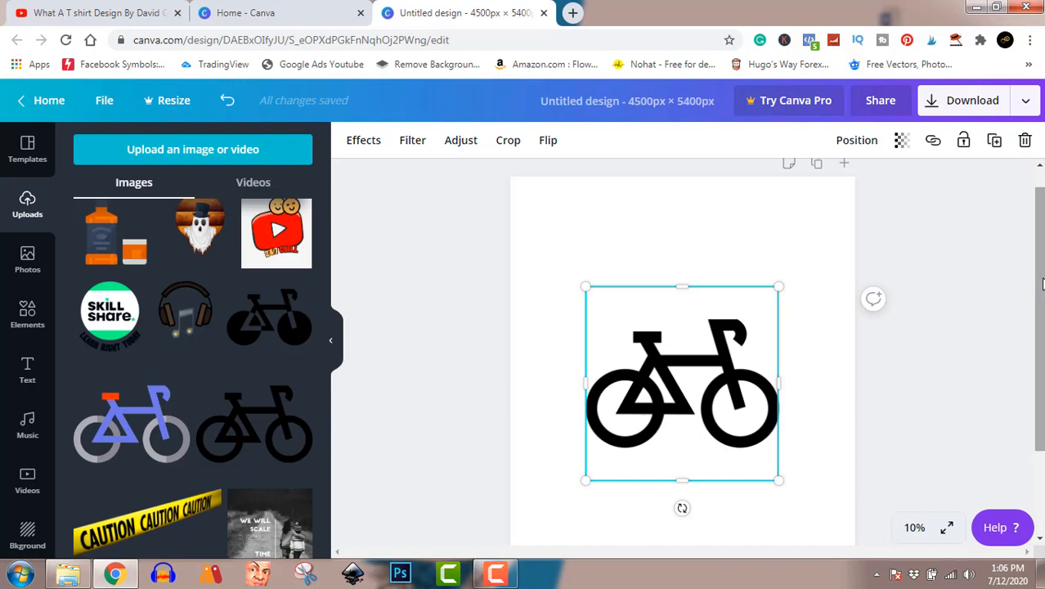
Shrink the bicycle to a small icon and place it near the page's upper-left area
drag(1040, 287, 1042, 292)
click(1042, 292)
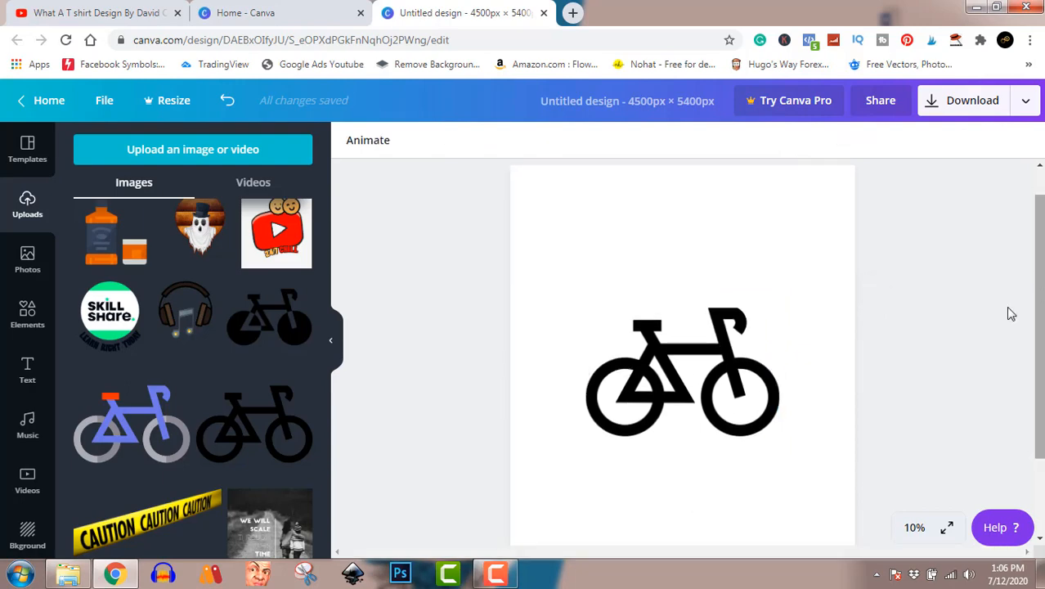
click(739, 370)
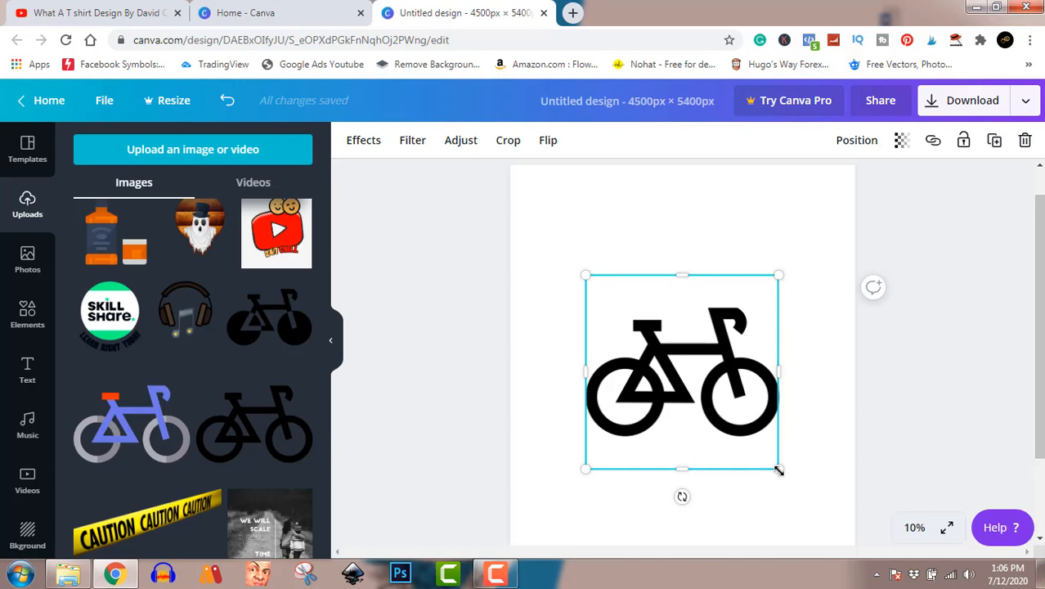
drag(778, 470, 593, 268)
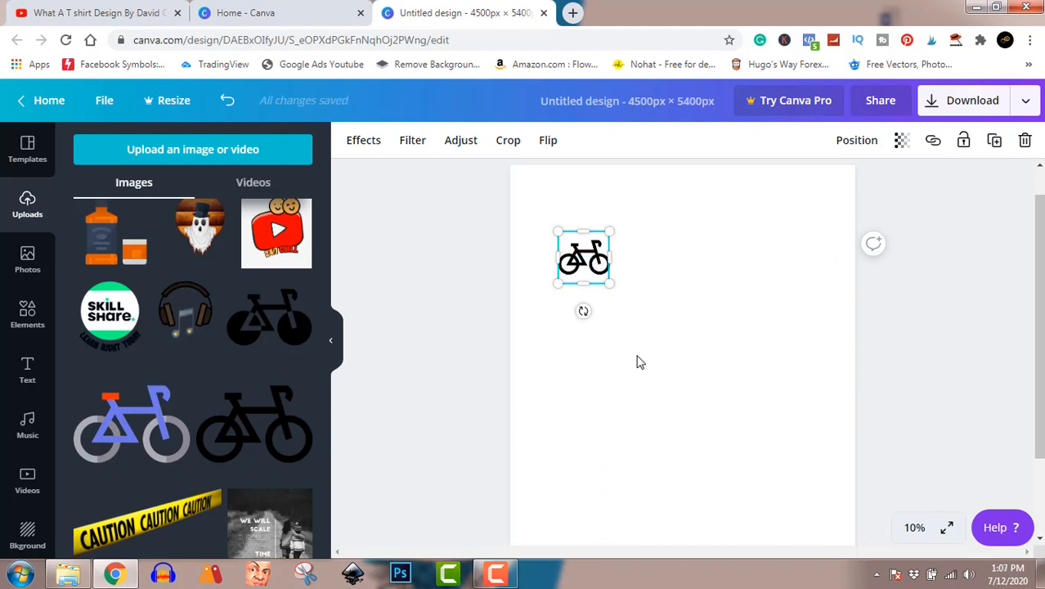
mouse_move(587, 270)
mouse_down()
mouse_move(606, 270)
mouse_move(596, 270)
mouse_up()
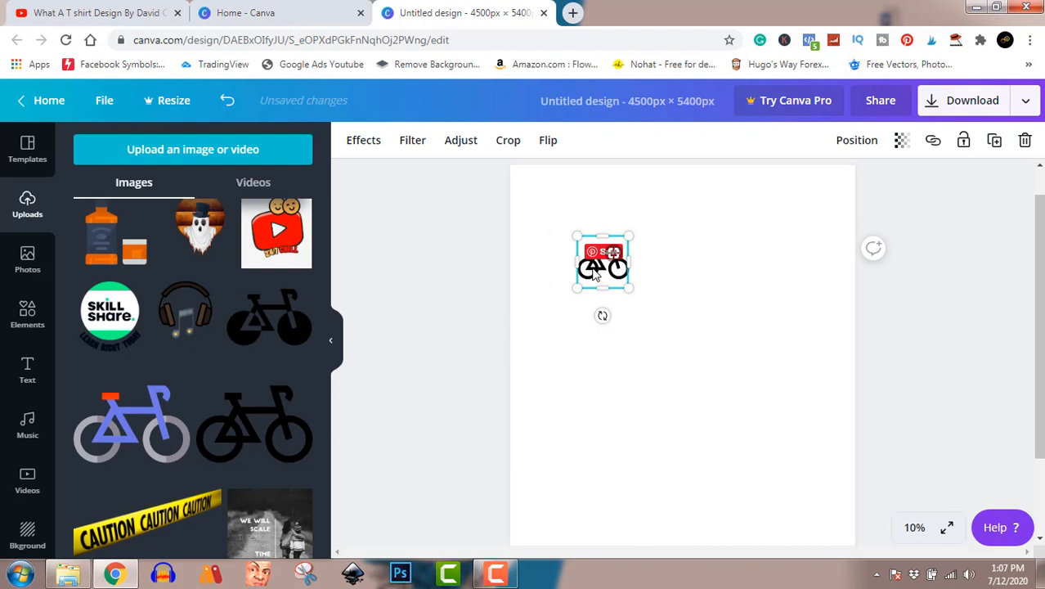
Duplicate the small bicycle three times and line the copies up as an evenly spaced row of four
drag(626, 265, 770, 268)
key(ctrl+d)
key(ctrl+d)
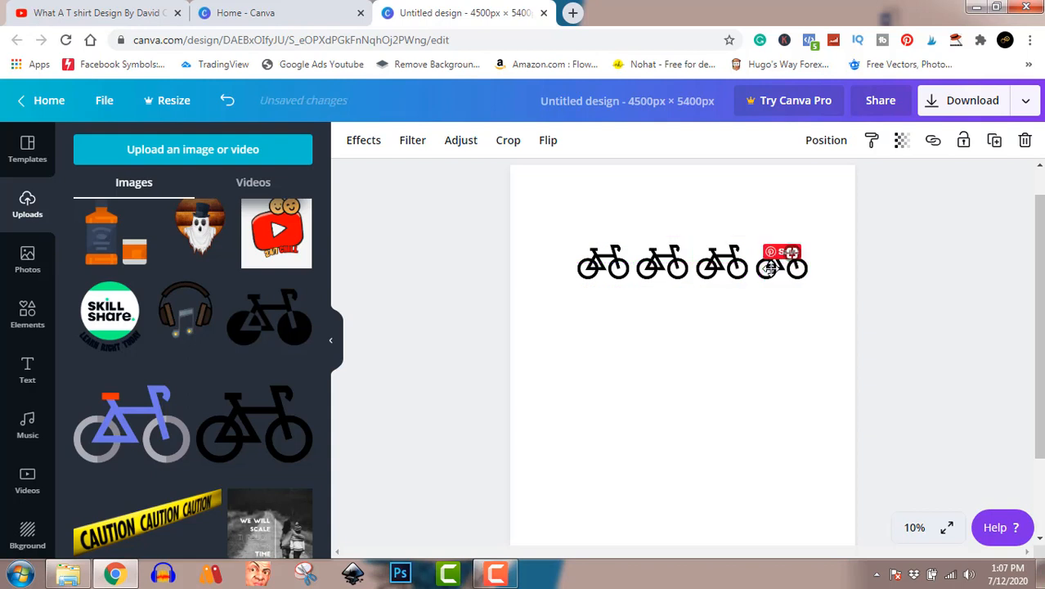
Build a second row of four bicycles from copies aligned directly beneath the first row
click(601, 270)
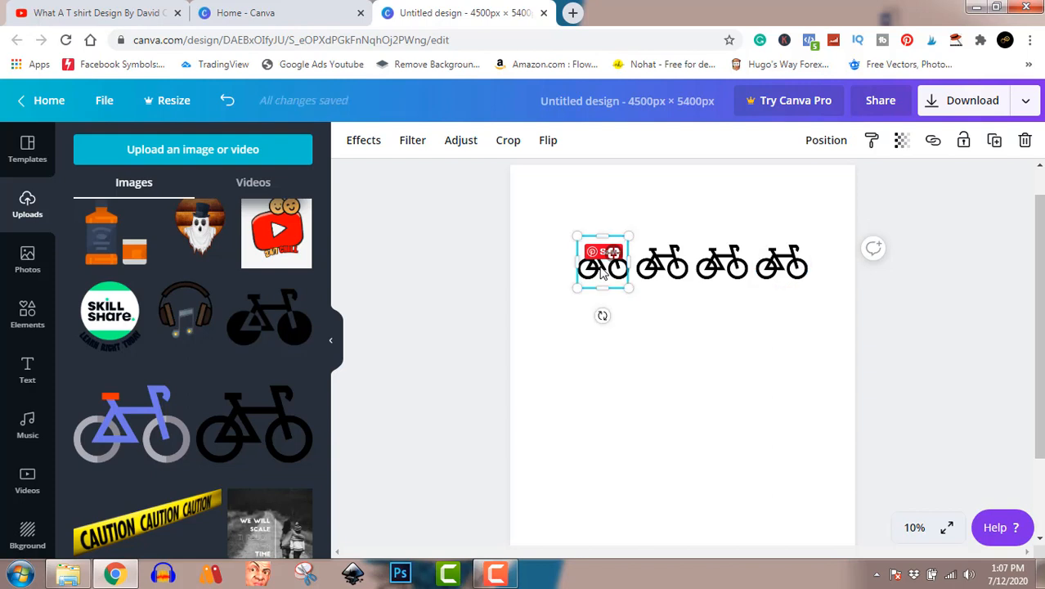
drag(601, 273, 599, 324)
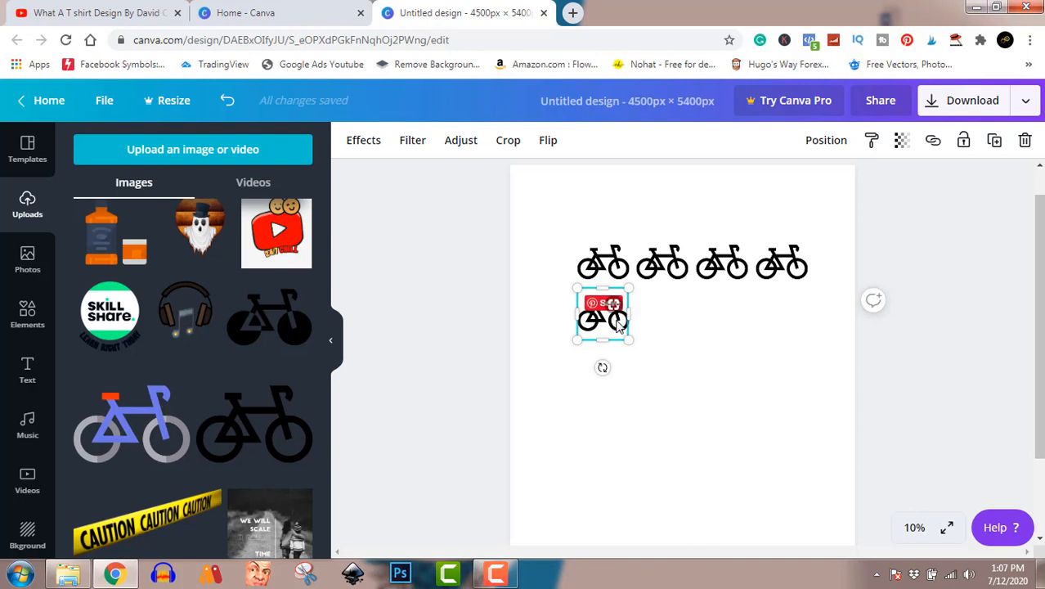
drag(616, 322, 796, 319)
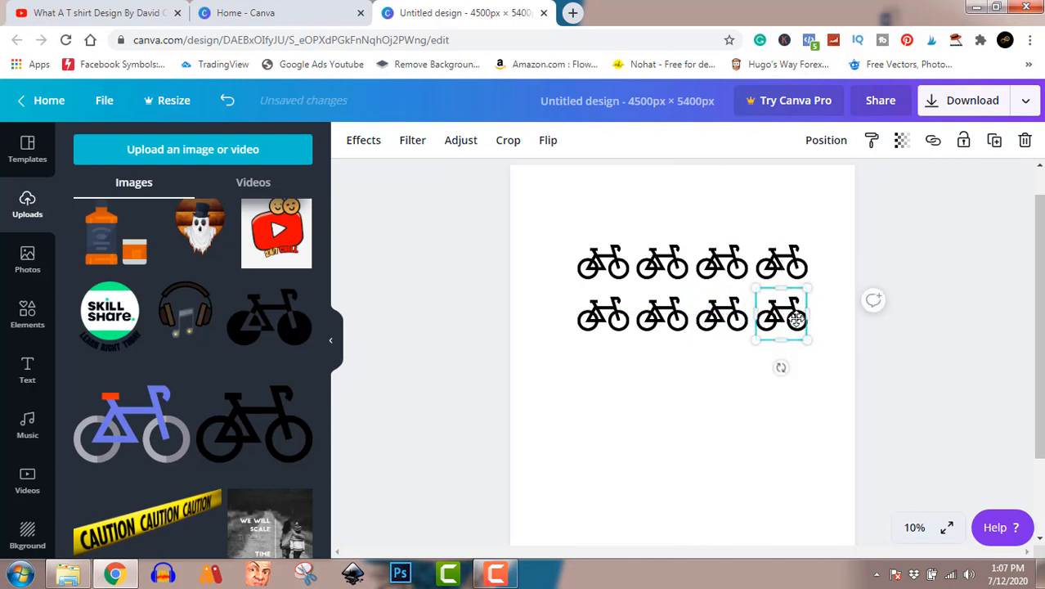
Build a third row of four bicycles from copies aligned beneath the second row
click(595, 327)
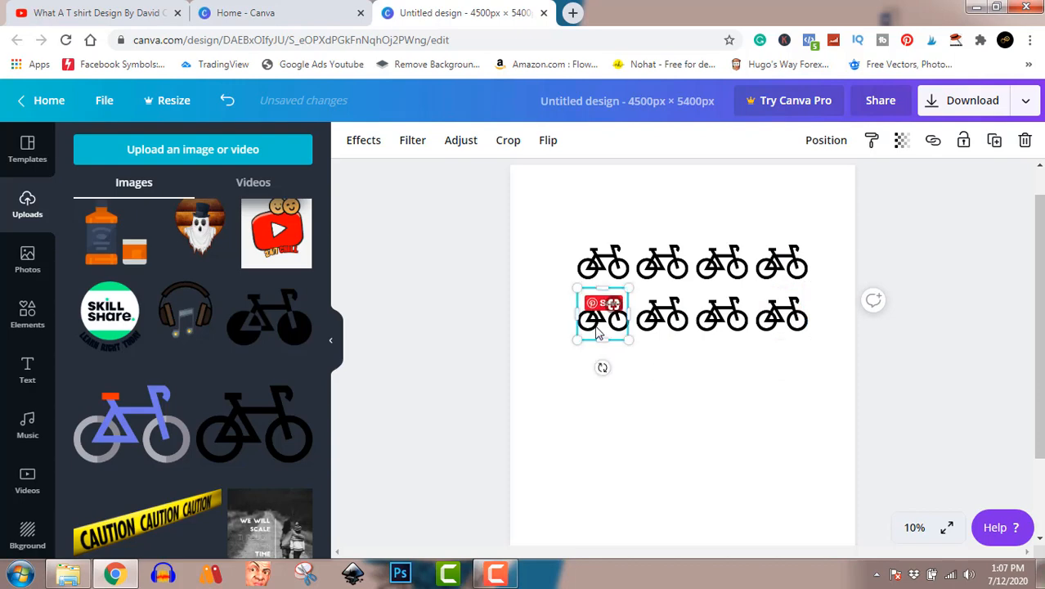
drag(595, 327, 596, 377)
drag(605, 384, 785, 369)
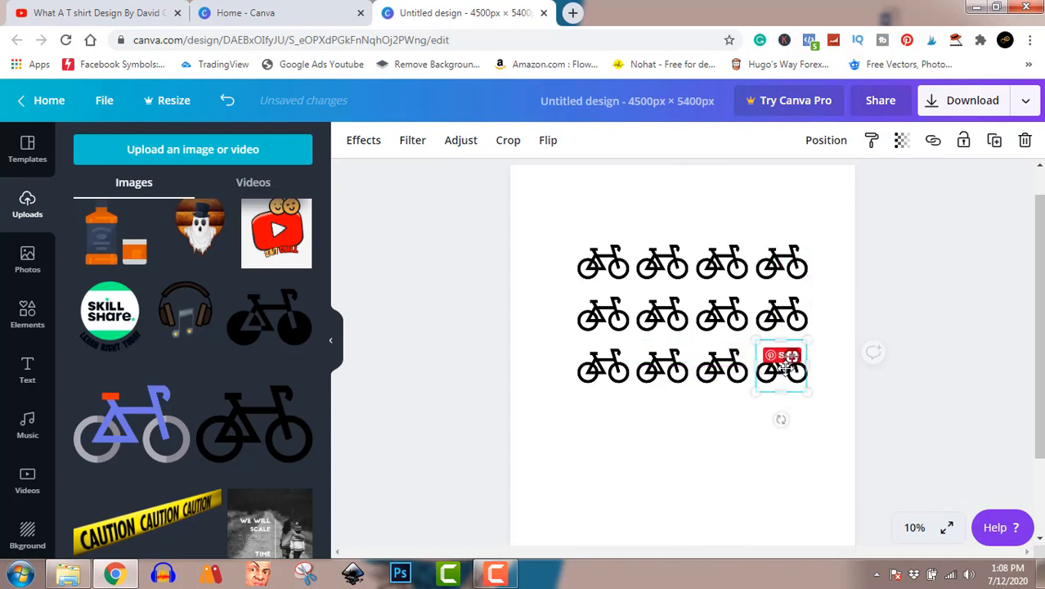
Add a fourth row of four copied bicycles below the third to complete a 4 by 4 grid
click(598, 381)
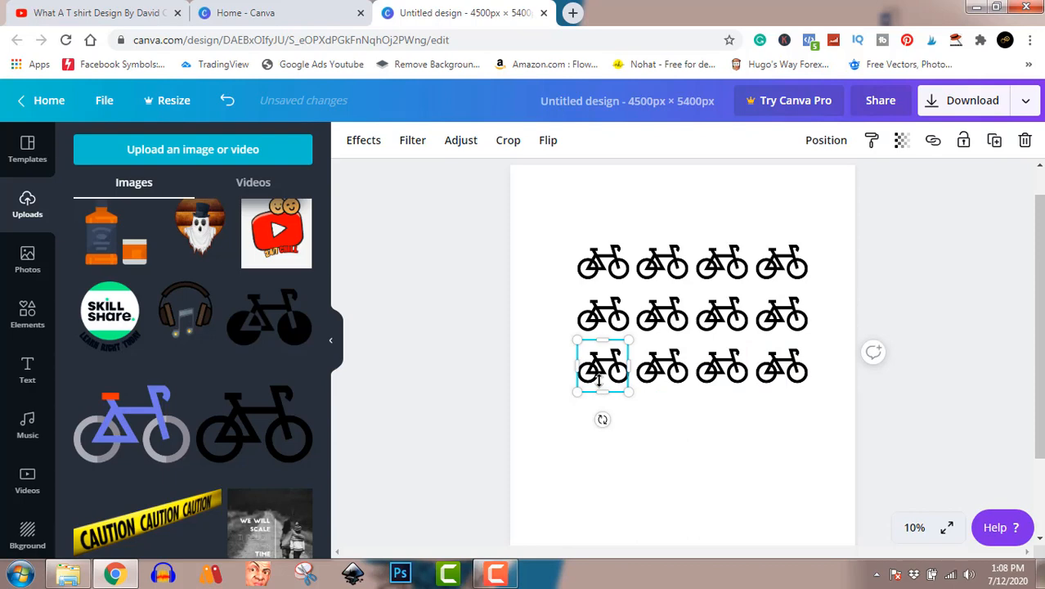
drag(600, 391, 598, 430)
key(ctrl+z)
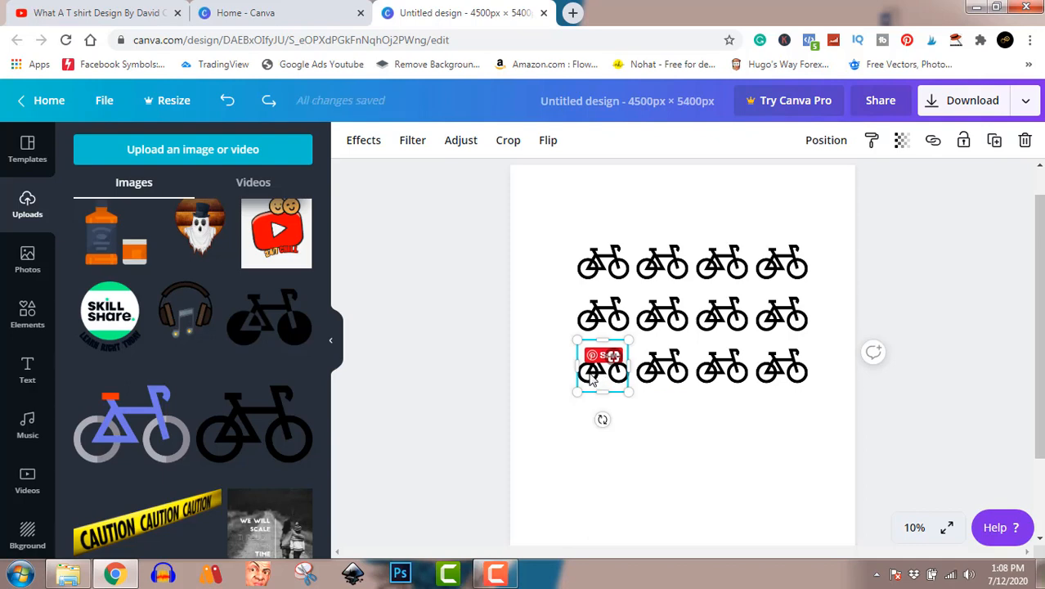
mouse_move(592, 377)
mouse_down()
mouse_move(588, 424)
mouse_move(654, 417)
mouse_move(670, 428)
mouse_move(778, 428)
mouse_up()
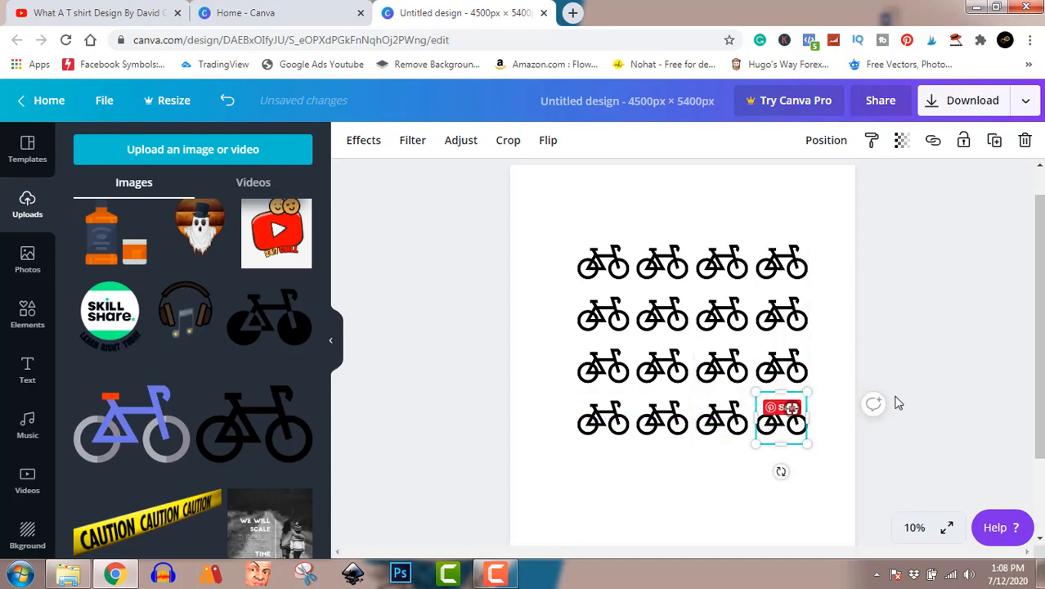
click(916, 283)
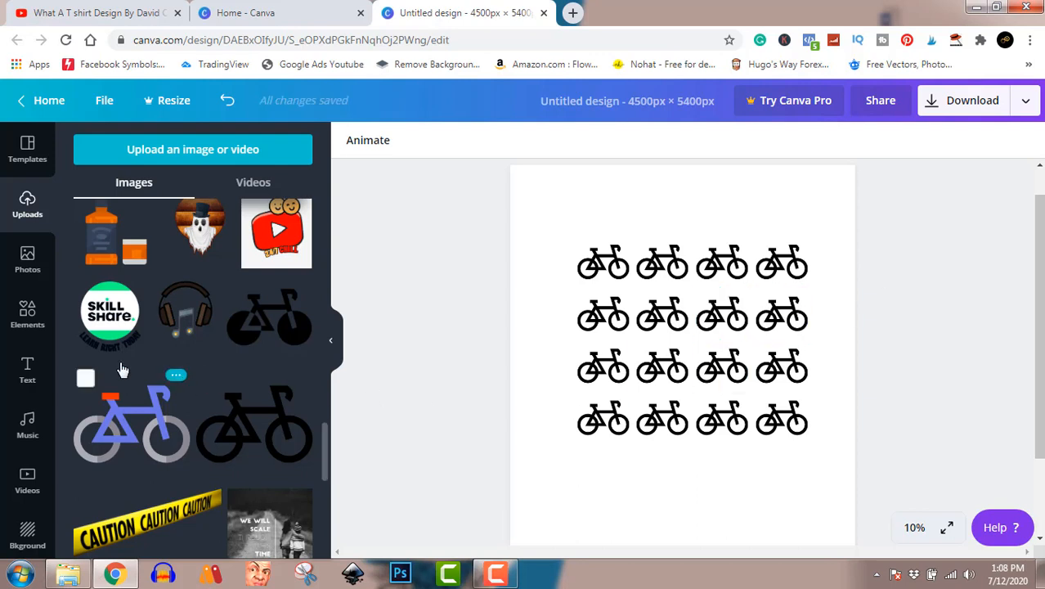
Upload the cyclist image "bicycle 1" from the Downloads folder
click(143, 150)
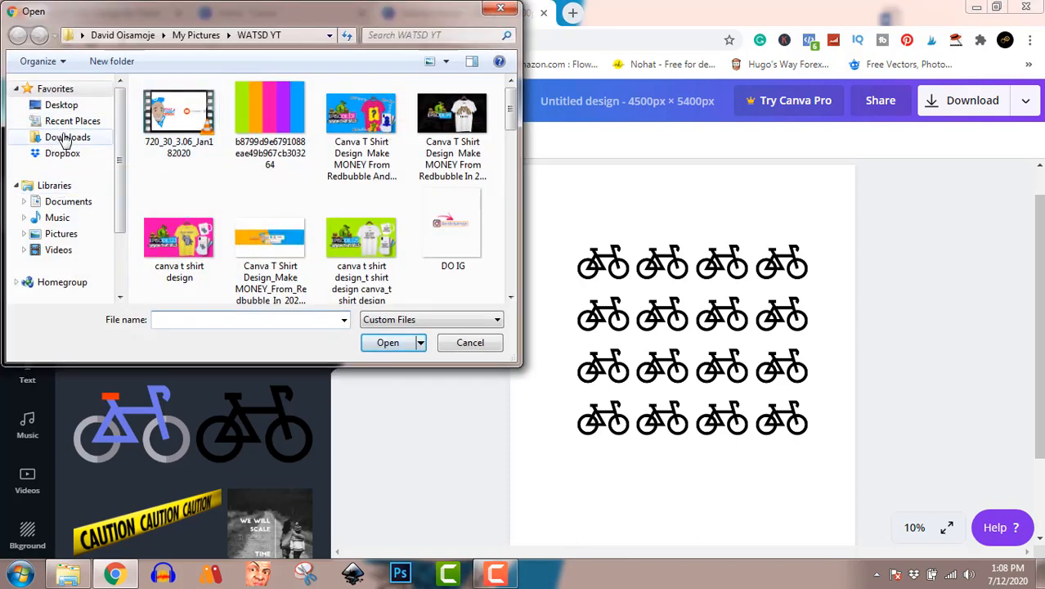
click(66, 136)
click(253, 244)
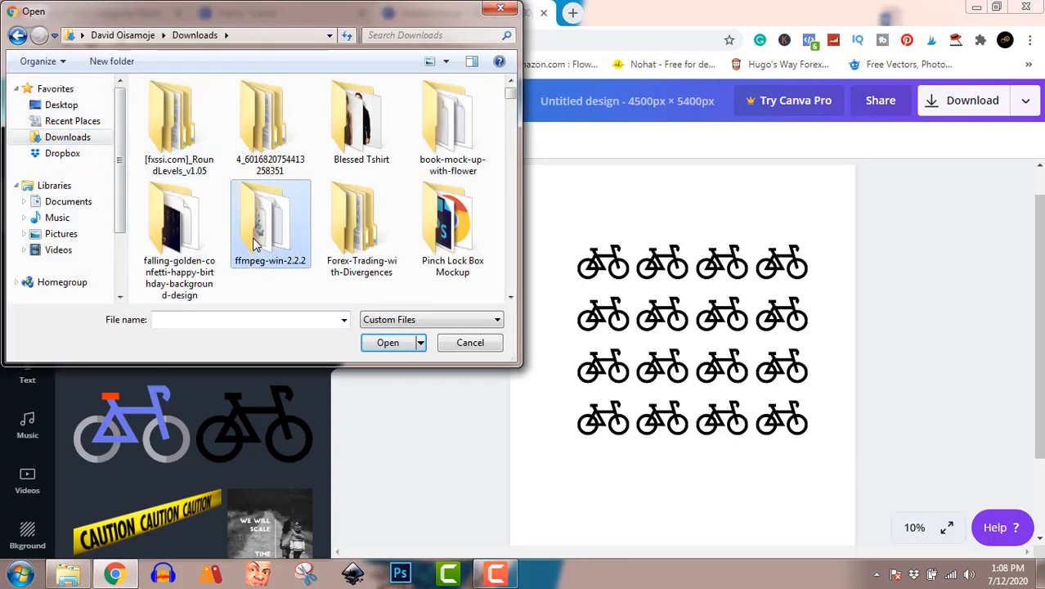
text(bicycle (1)
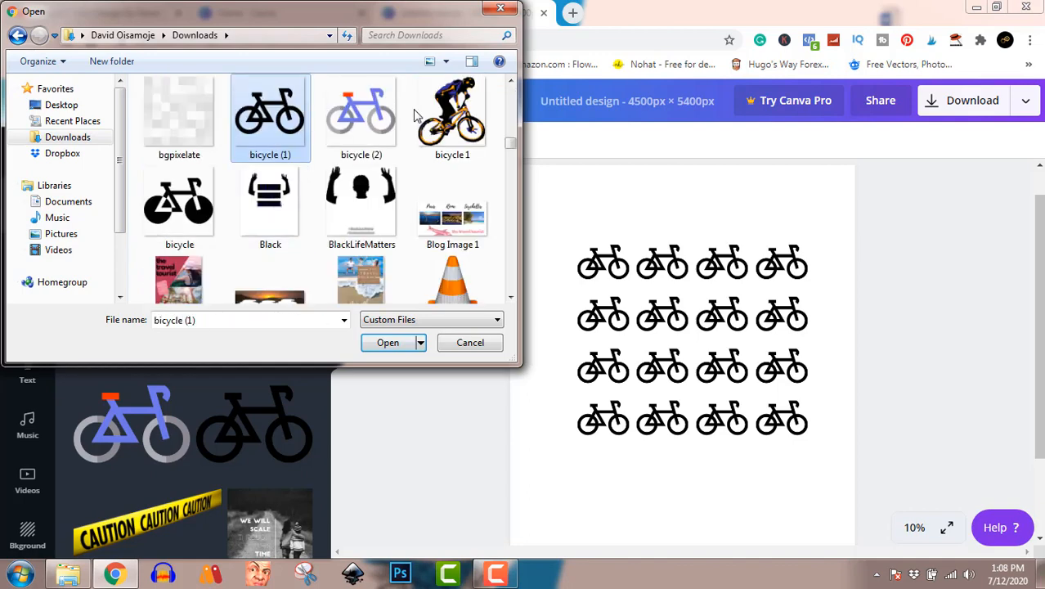
click(447, 123)
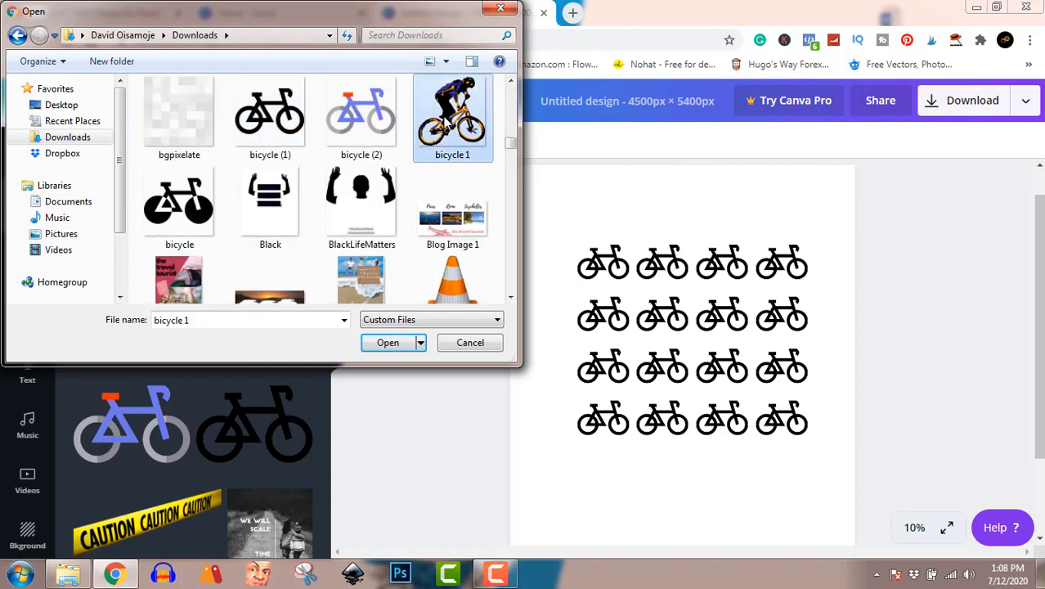
click(385, 345)
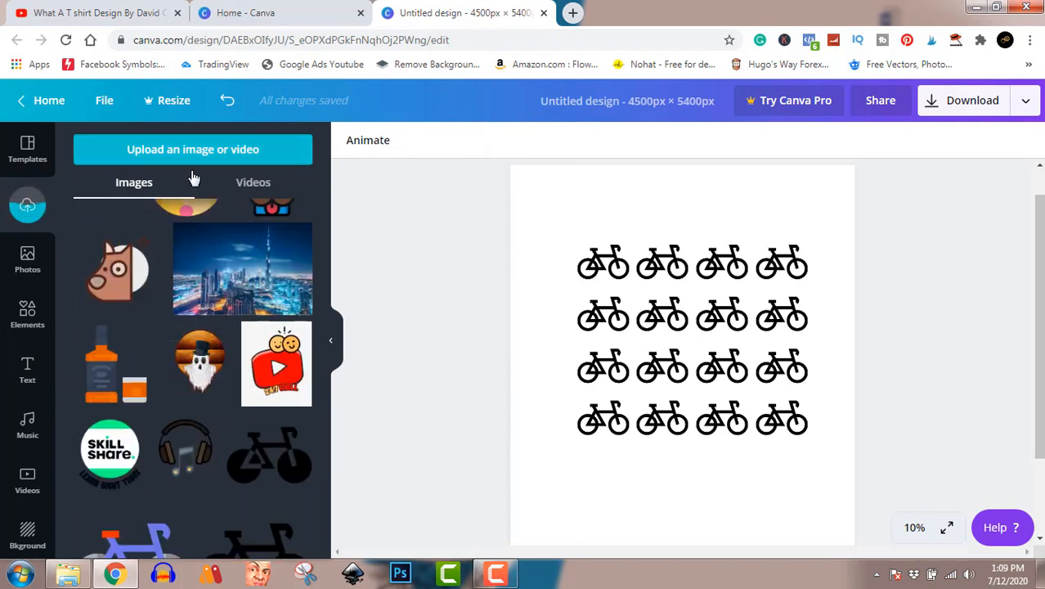
Add the uploaded cyclist image to the page and shift it down over the lower rows of the bicycle grid
scroll(217, 392, up, 10)
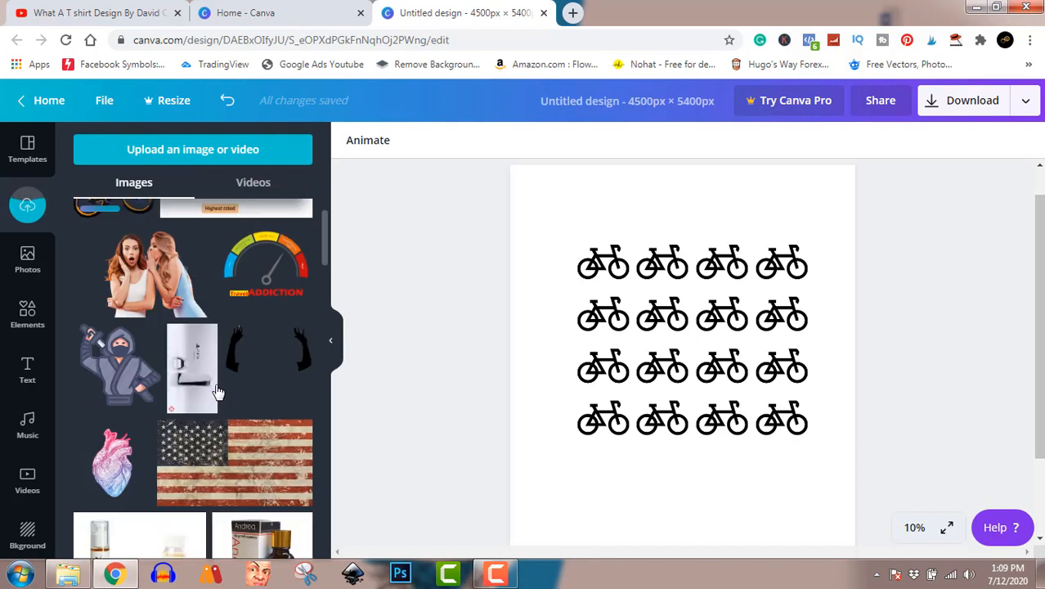
scroll(217, 393, up, 1)
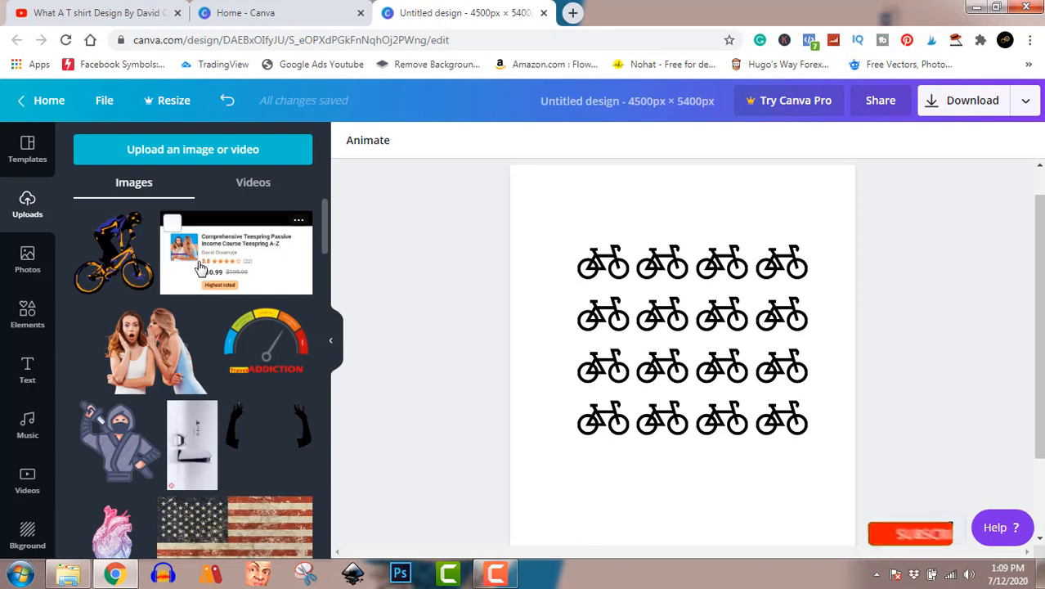
click(116, 275)
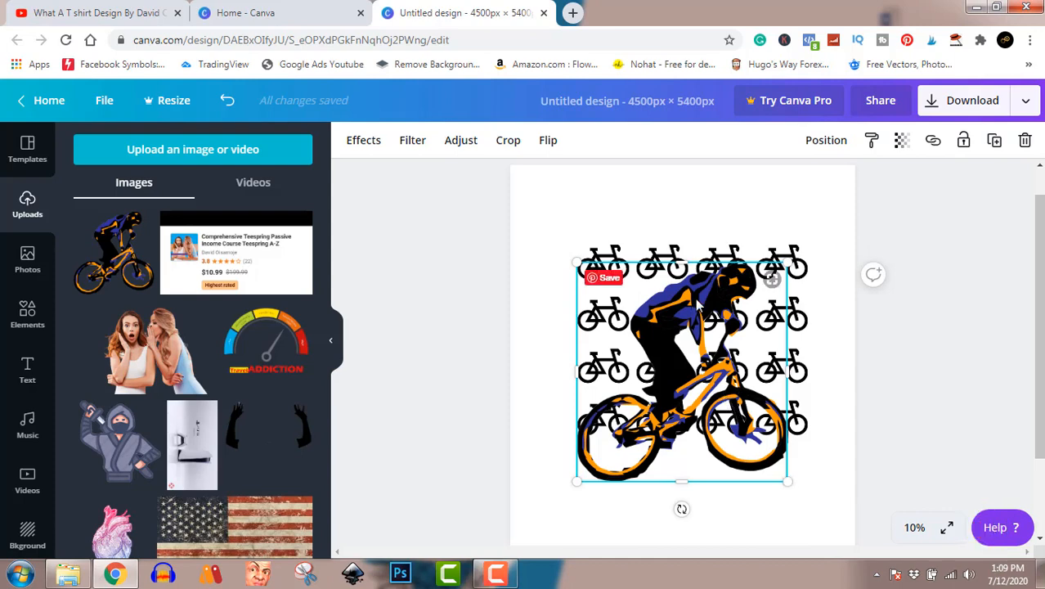
mouse_move(700, 304)
mouse_down()
mouse_move(695, 345)
mouse_move(695, 320)
mouse_up()
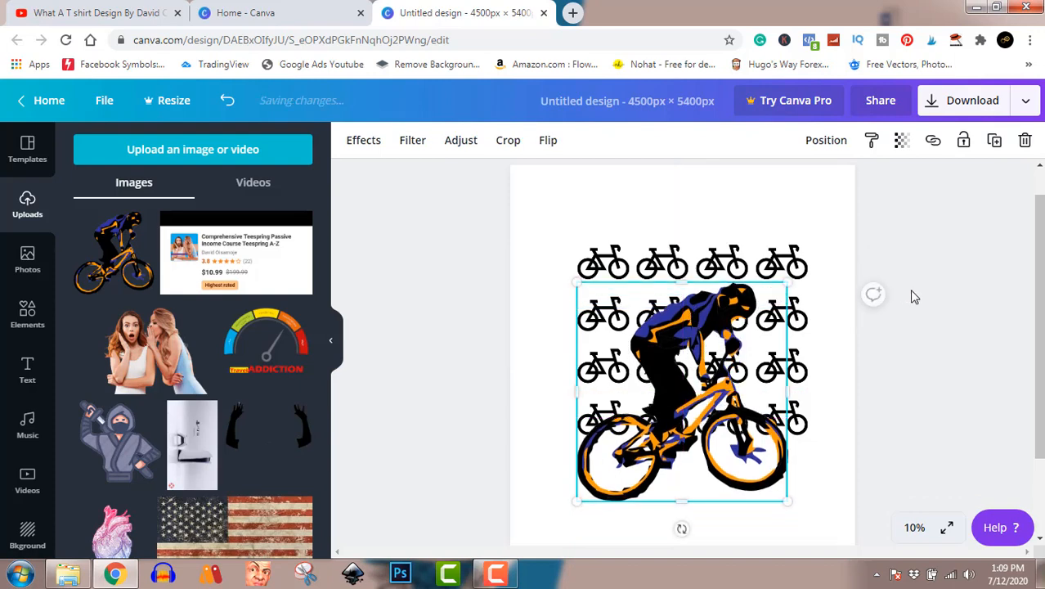
Shrink the cyclist image proportionally and centre it over the 4 by 4 bicycle grid
click(911, 296)
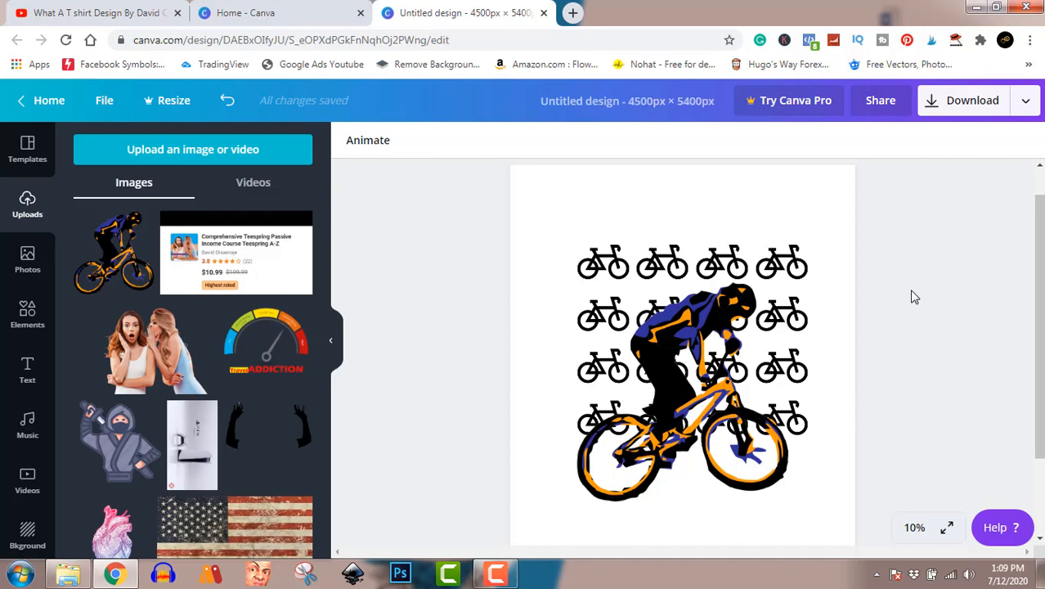
click(724, 382)
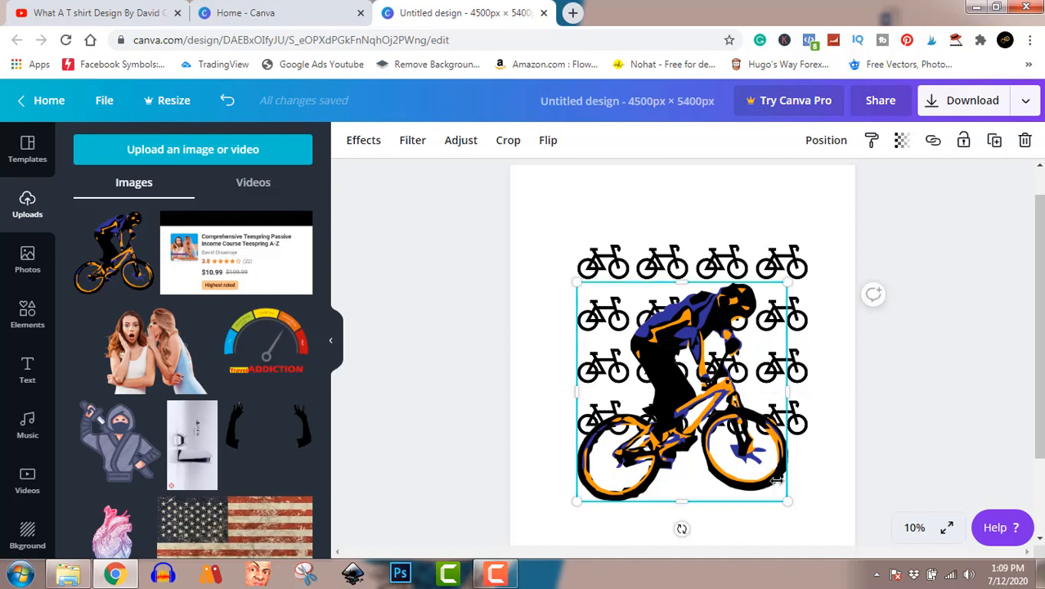
drag(787, 502, 736, 449)
drag(700, 363, 713, 355)
click(973, 363)
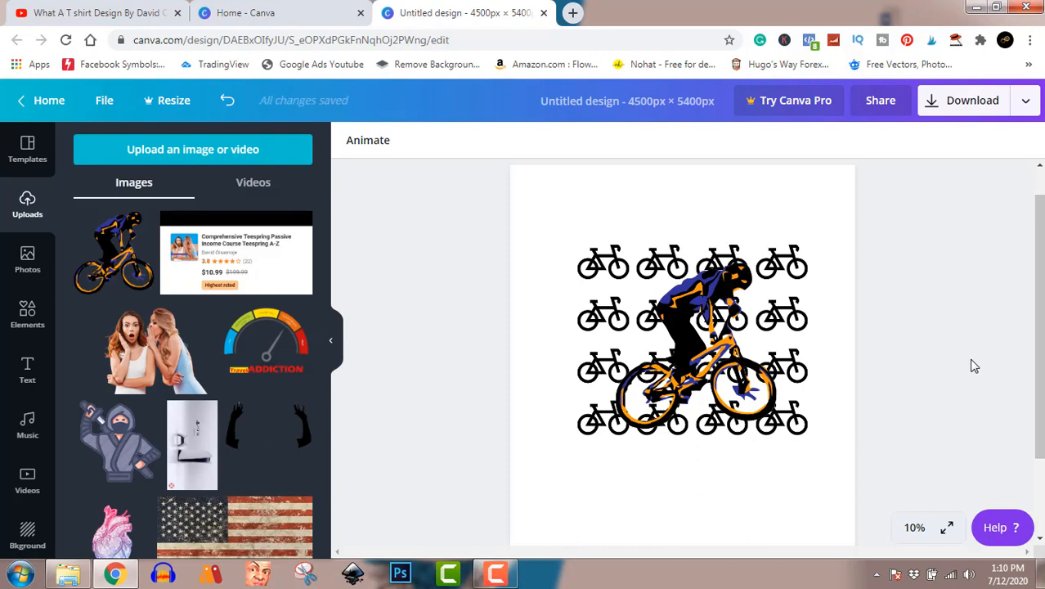
Download the design as a PNG at 4500 x 5400 px and dismiss the Canva Pro offer
click(972, 102)
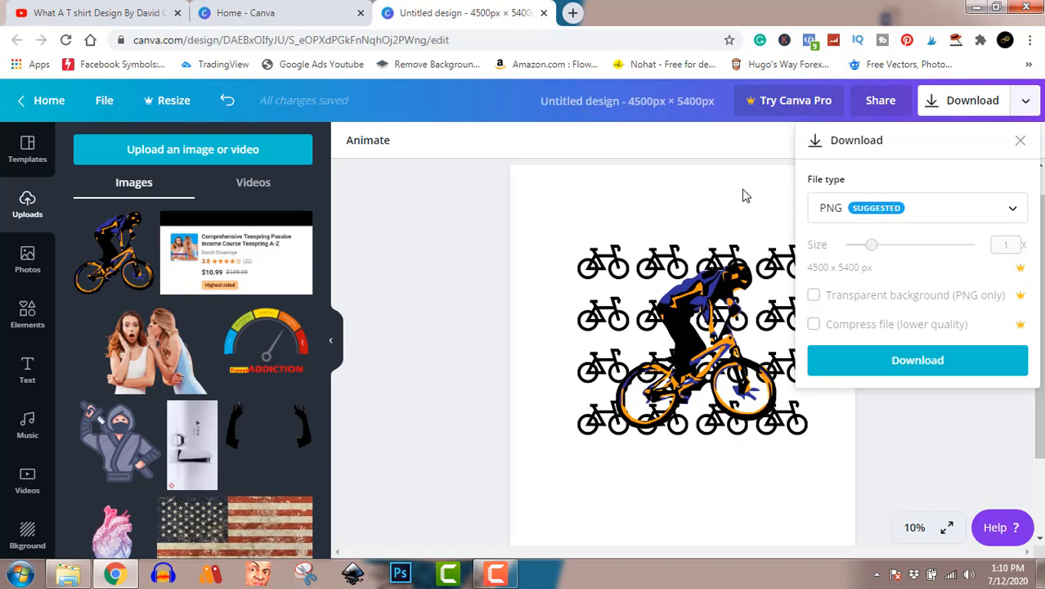
click(930, 362)
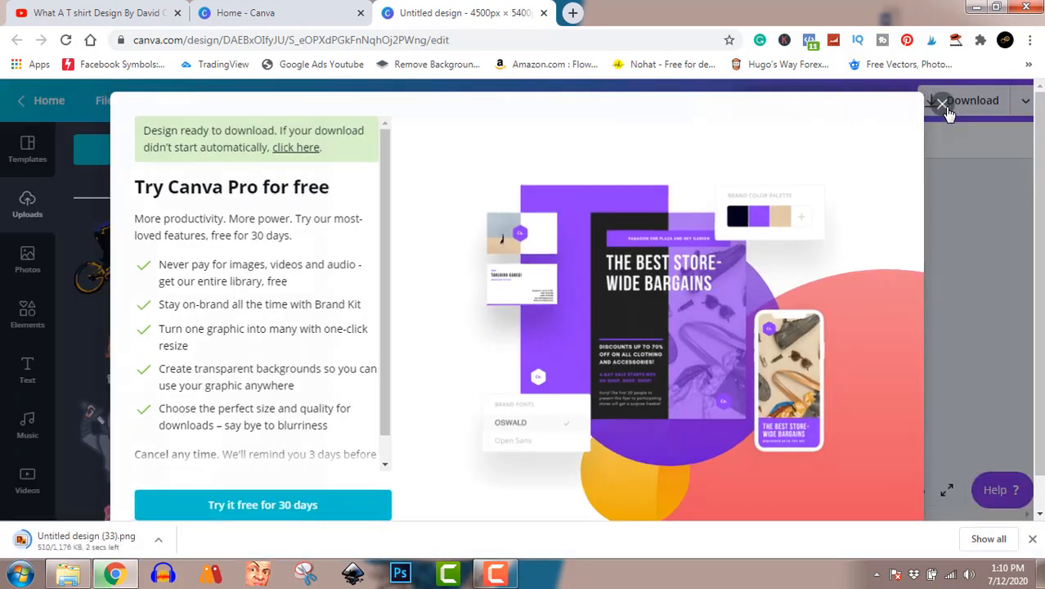
click(942, 105)
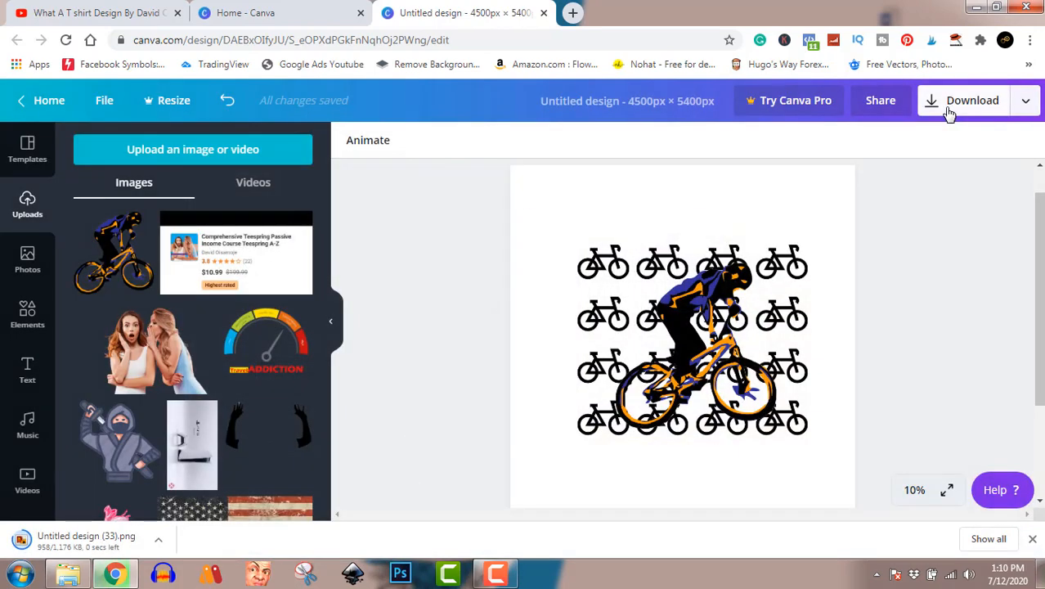
click(103, 12)
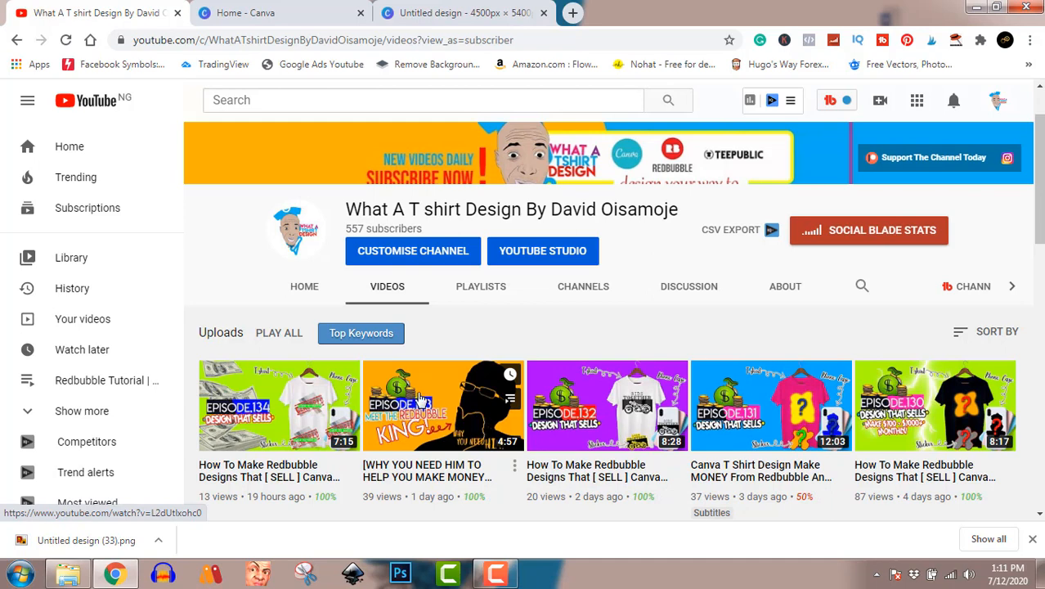
click(400, 15)
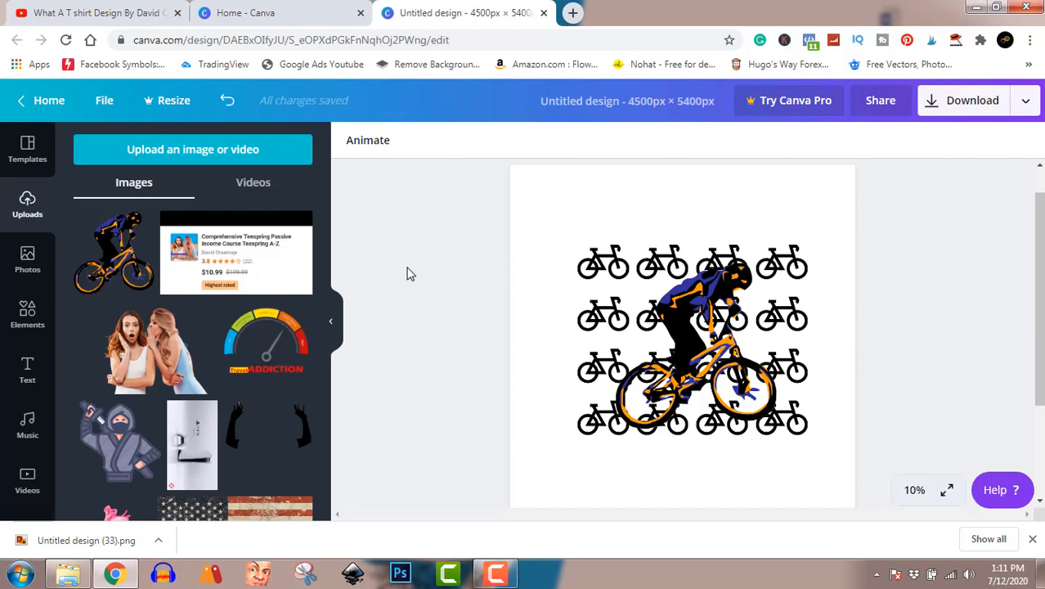
Locate the downloaded PNG in its folder, view it in Windows Photo Viewer, and close both windows
click(158, 543)
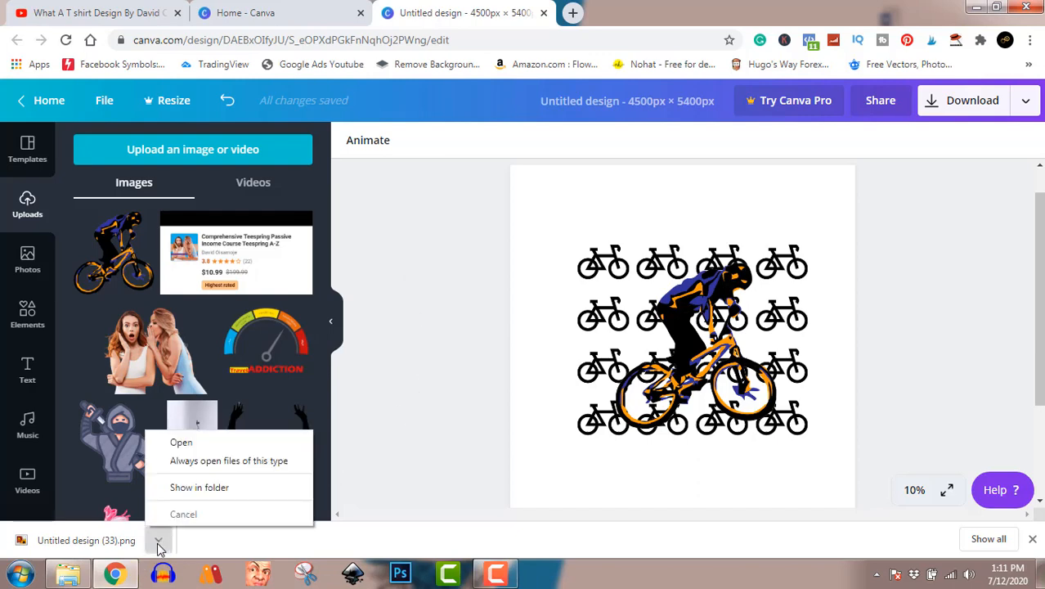
click(198, 487)
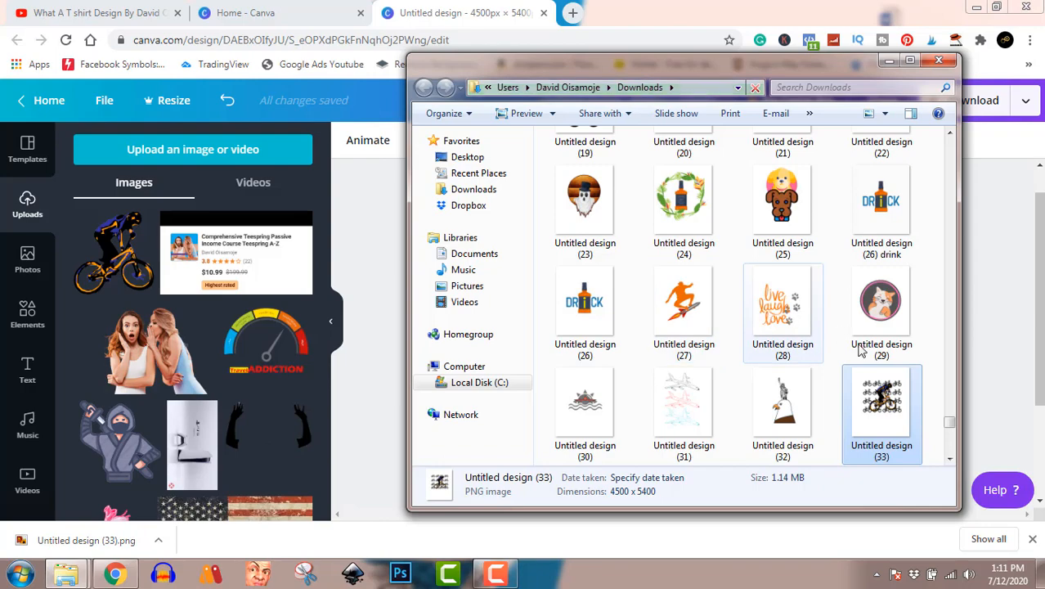
double_click(886, 403)
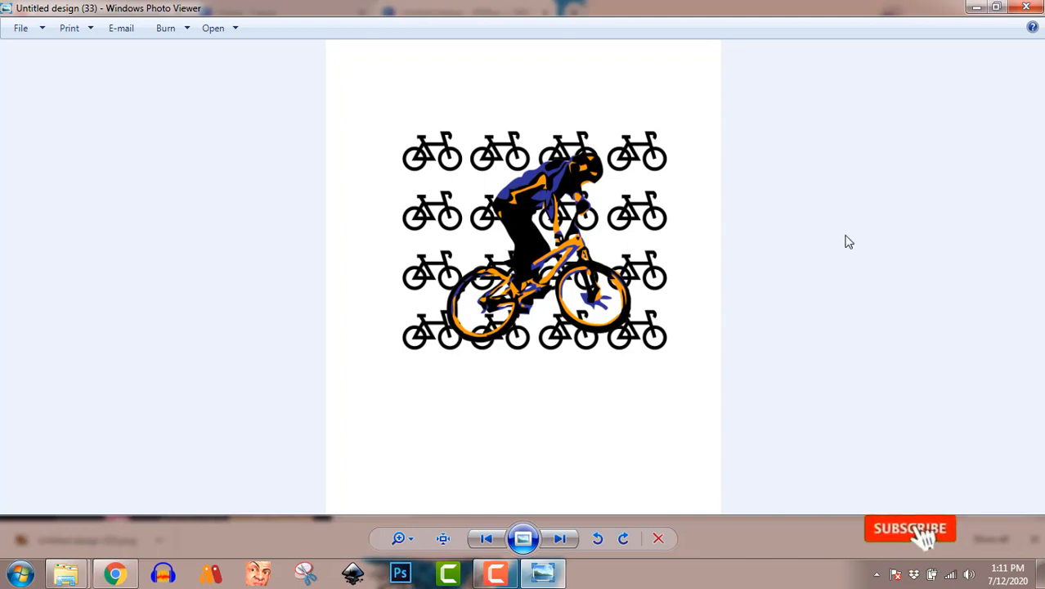
click(1021, 7)
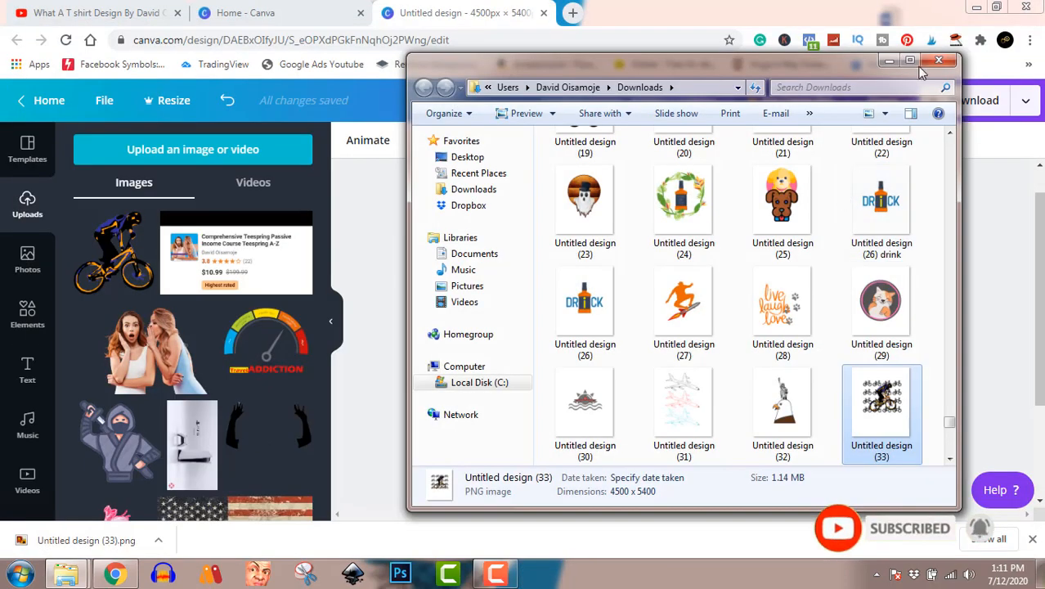
click(938, 61)
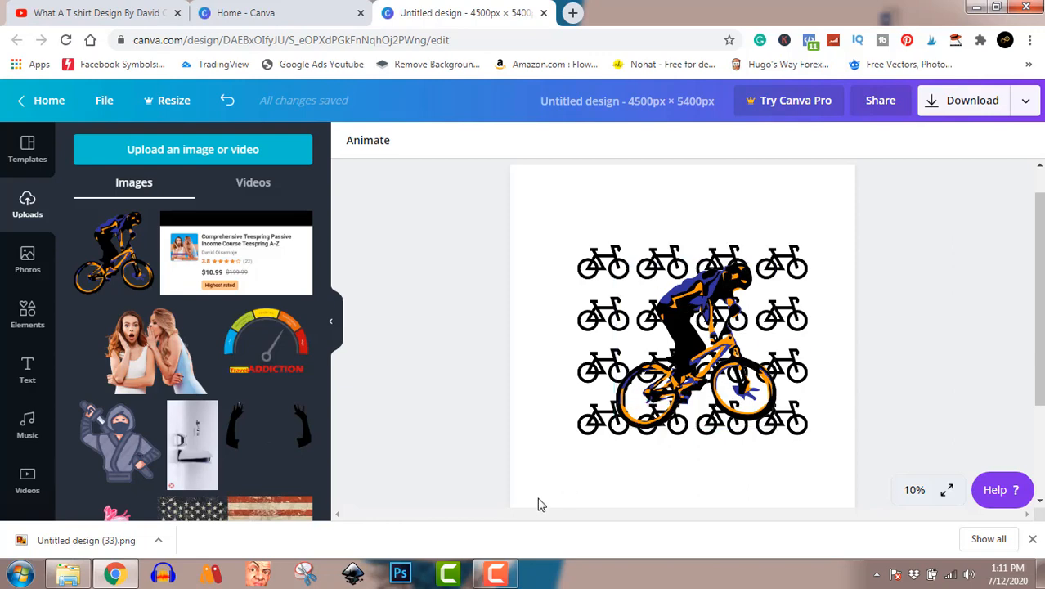
click(497, 575)
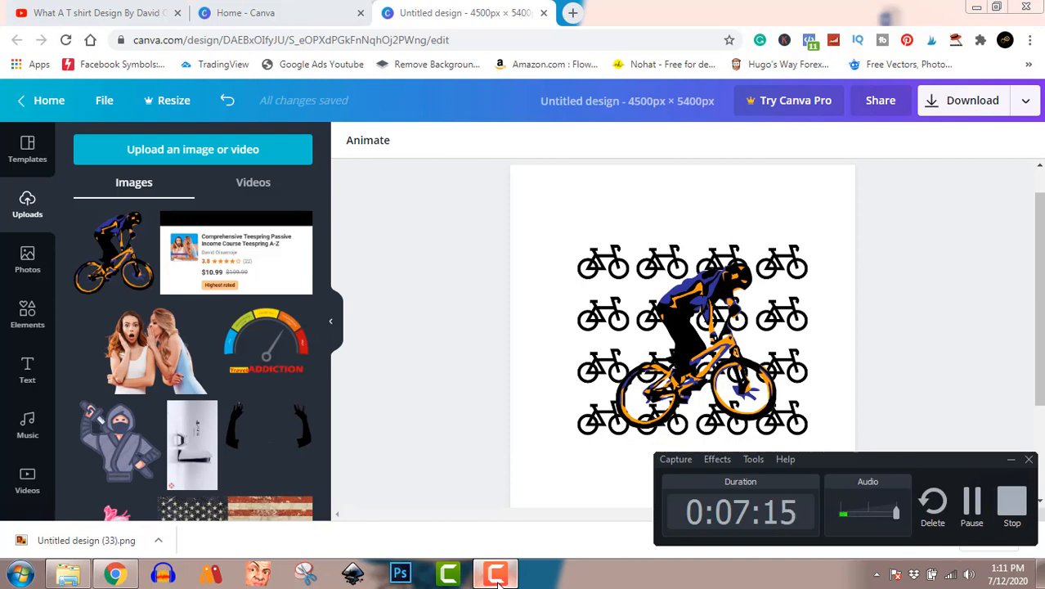
click(497, 582)
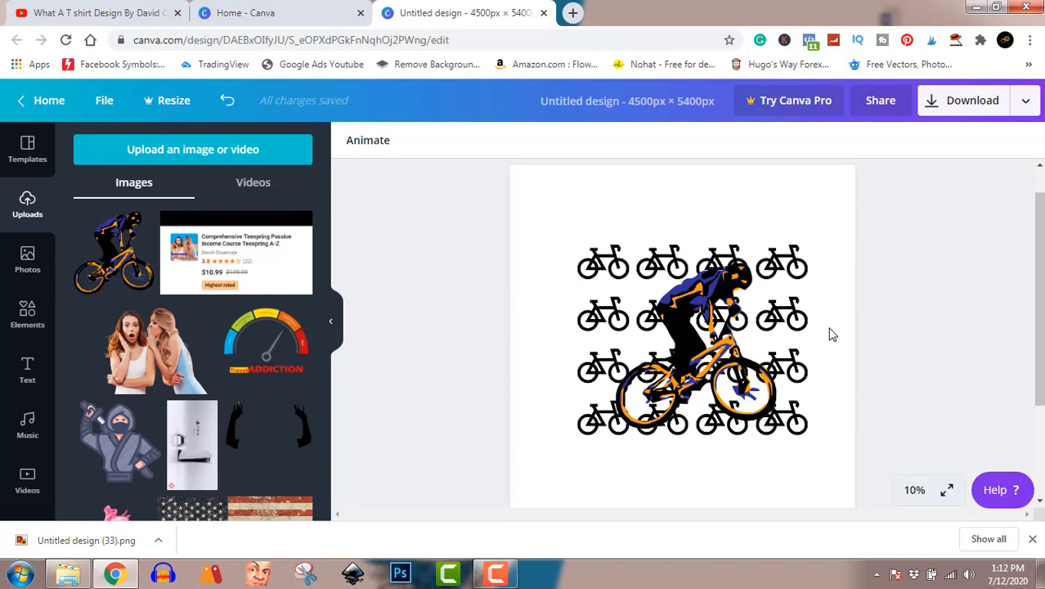
click(500, 575)
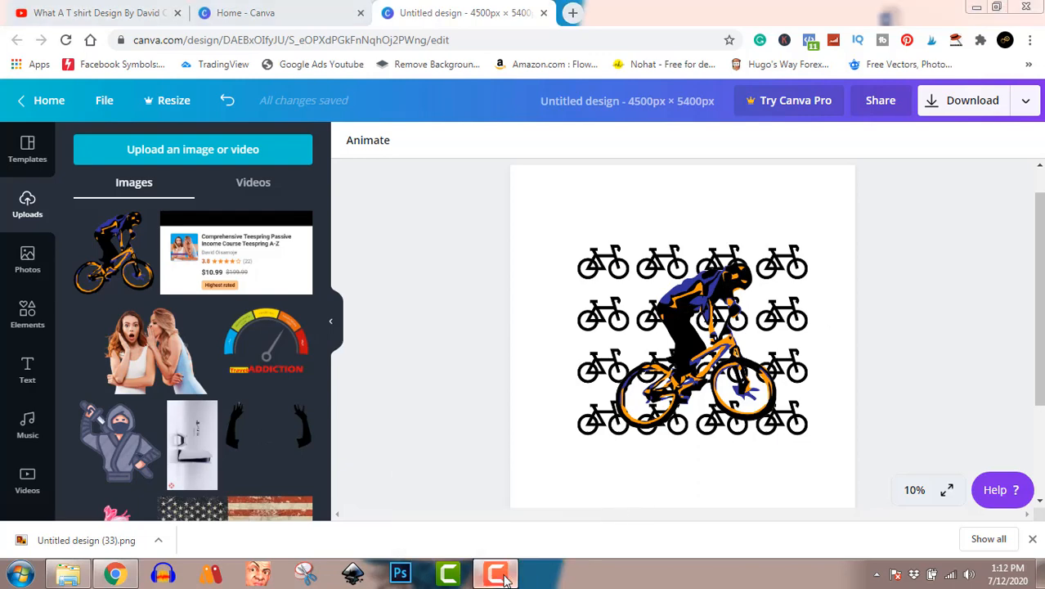
click(1008, 499)
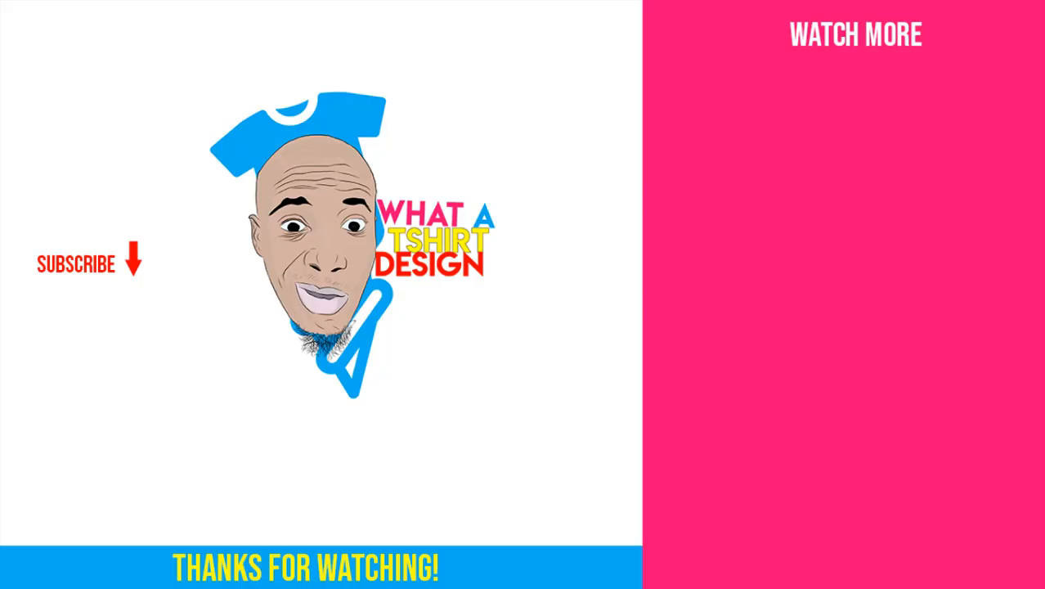